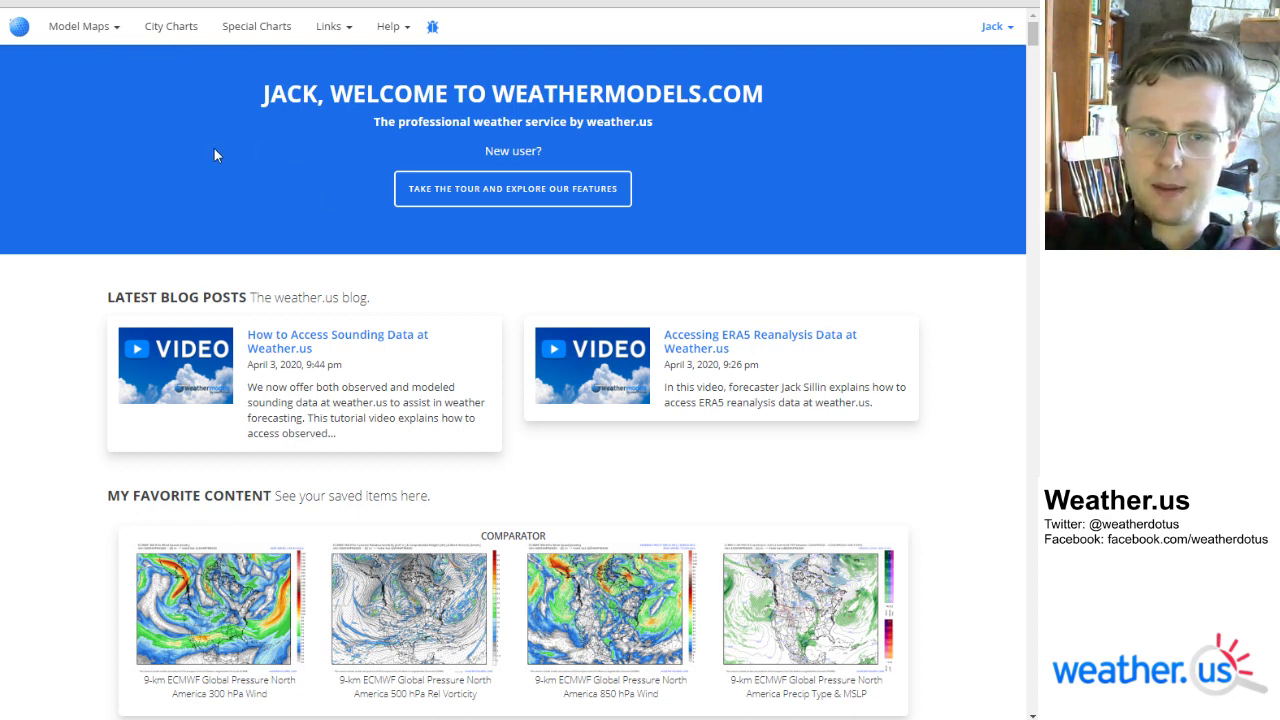
Step: Open the Model Animator and select ECMWF as the forecast model
{"action": "left_click", "coordinate": [103, 37]}
{"action": "left_click", "coordinate": [113, 60]}
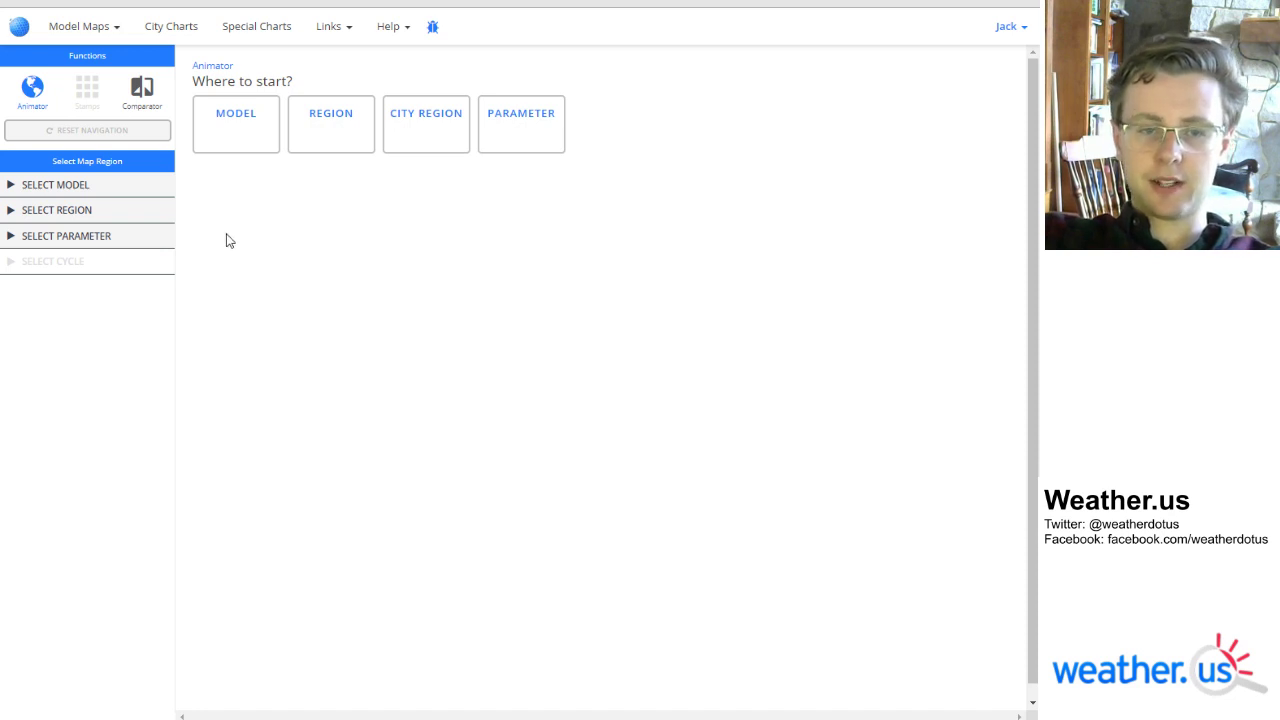
{"action": "left_click", "coordinate": [241, 141]}
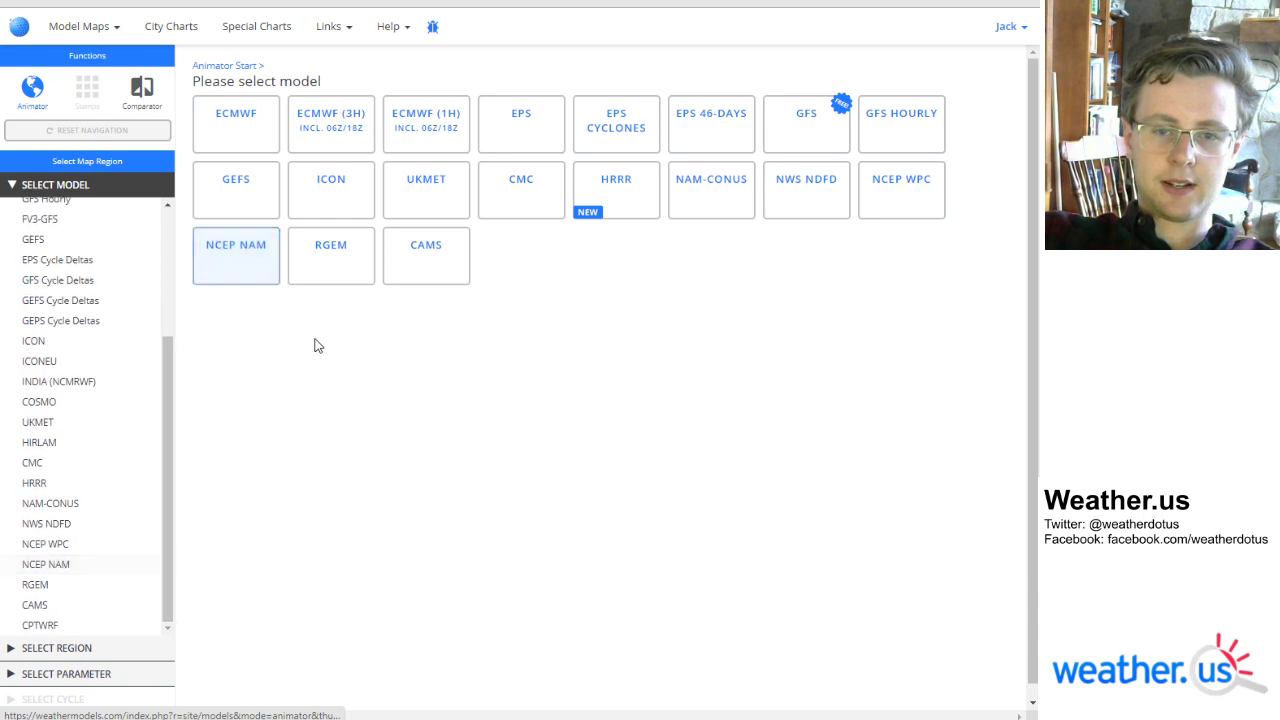
{"action": "left_click", "coordinate": [238, 132]}
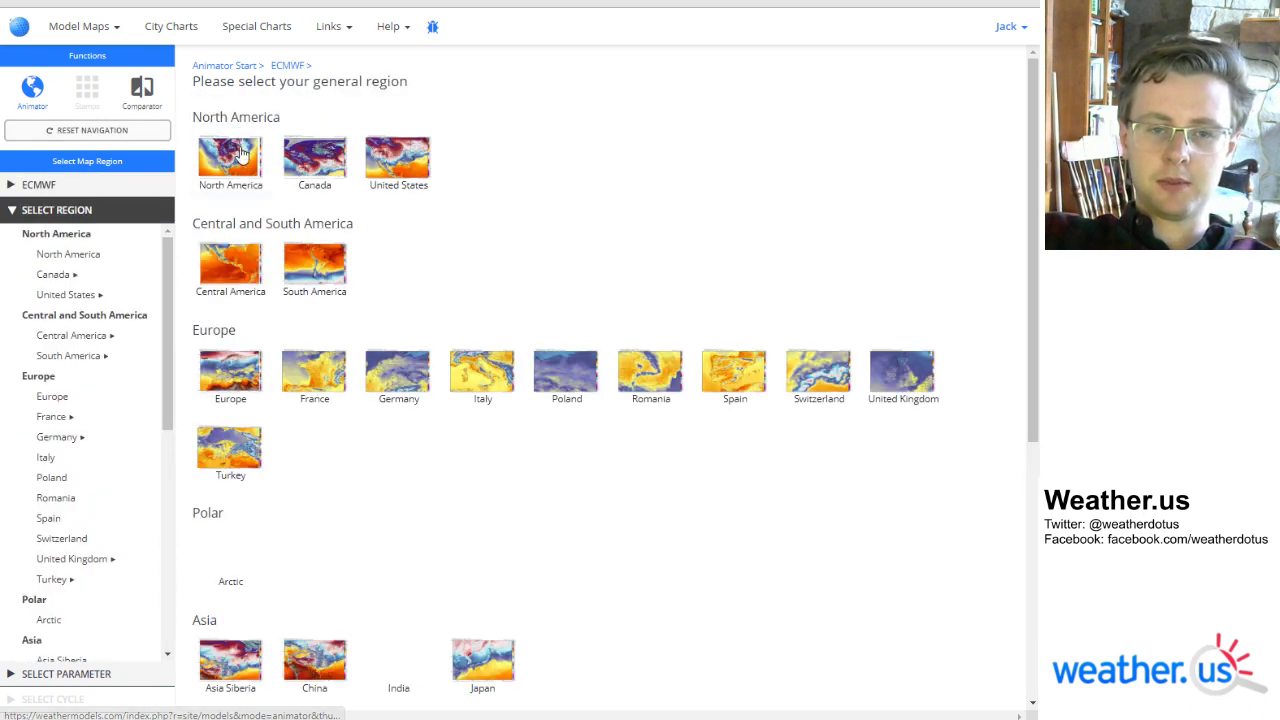
Step: Choose North America > United States and load the 500 hPa Rel Vorticity map
{"action": "left_click", "coordinate": [396, 157]}
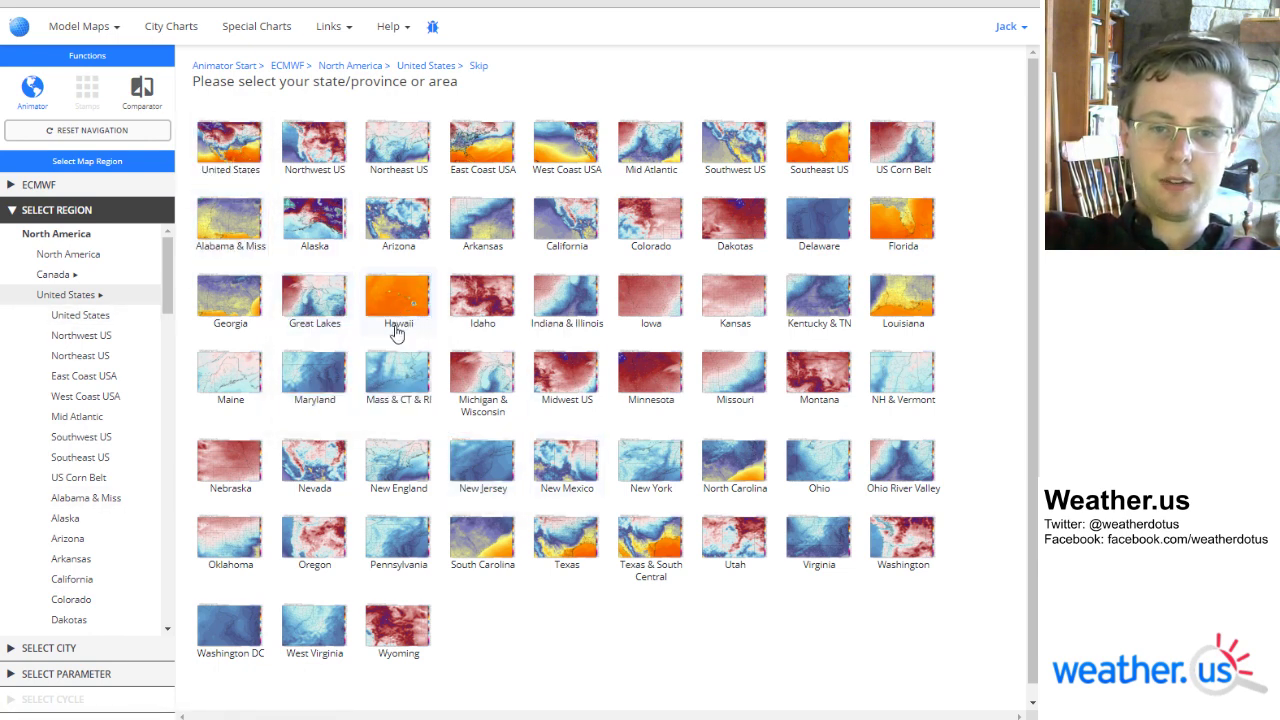
{"action": "left_click", "coordinate": [218, 171]}
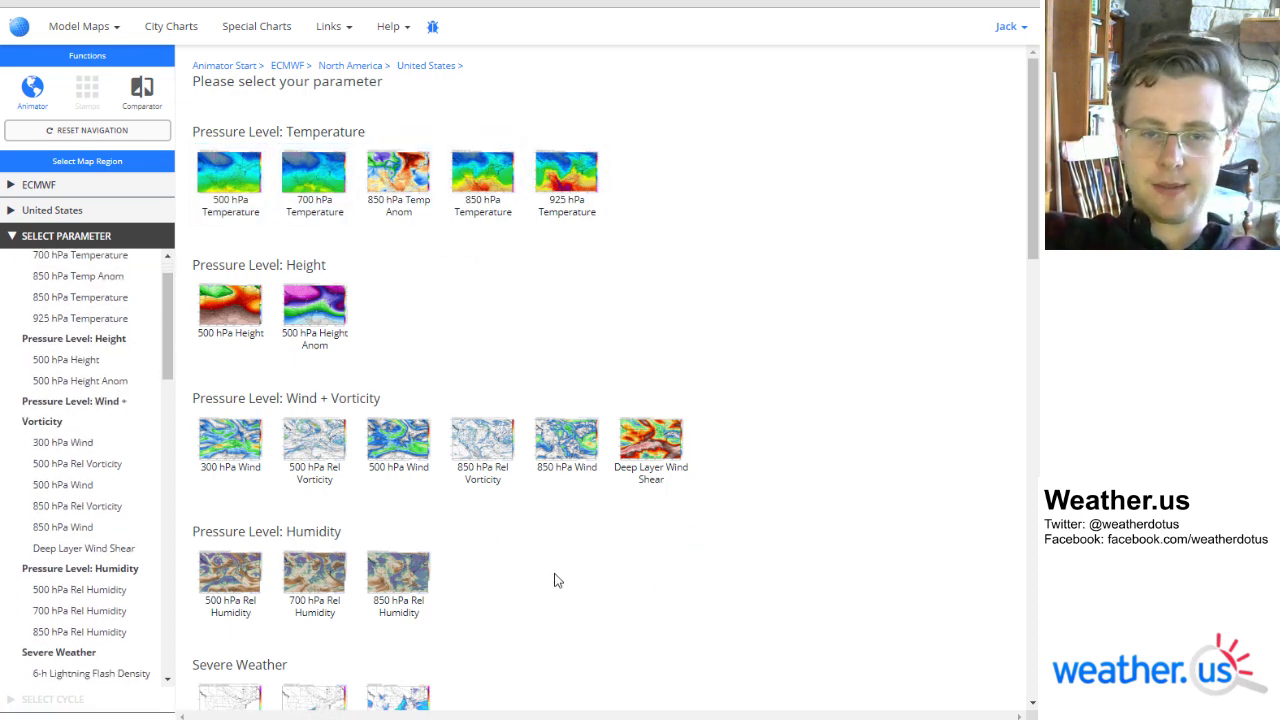
{"action": "scroll", "coordinate": [557, 580], "scroll_direction": "down", "scroll_amount": 3}
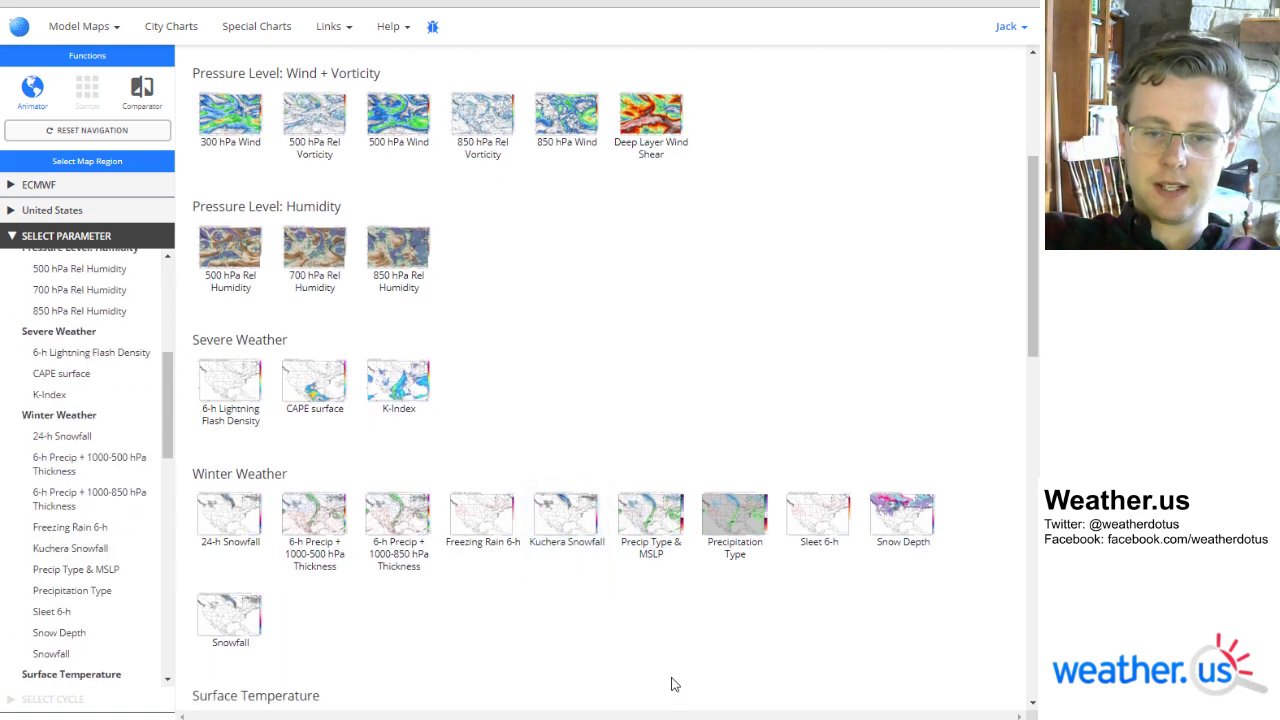
{"action": "scroll", "coordinate": [614, 294], "scroll_direction": "up", "scroll_amount": 2}
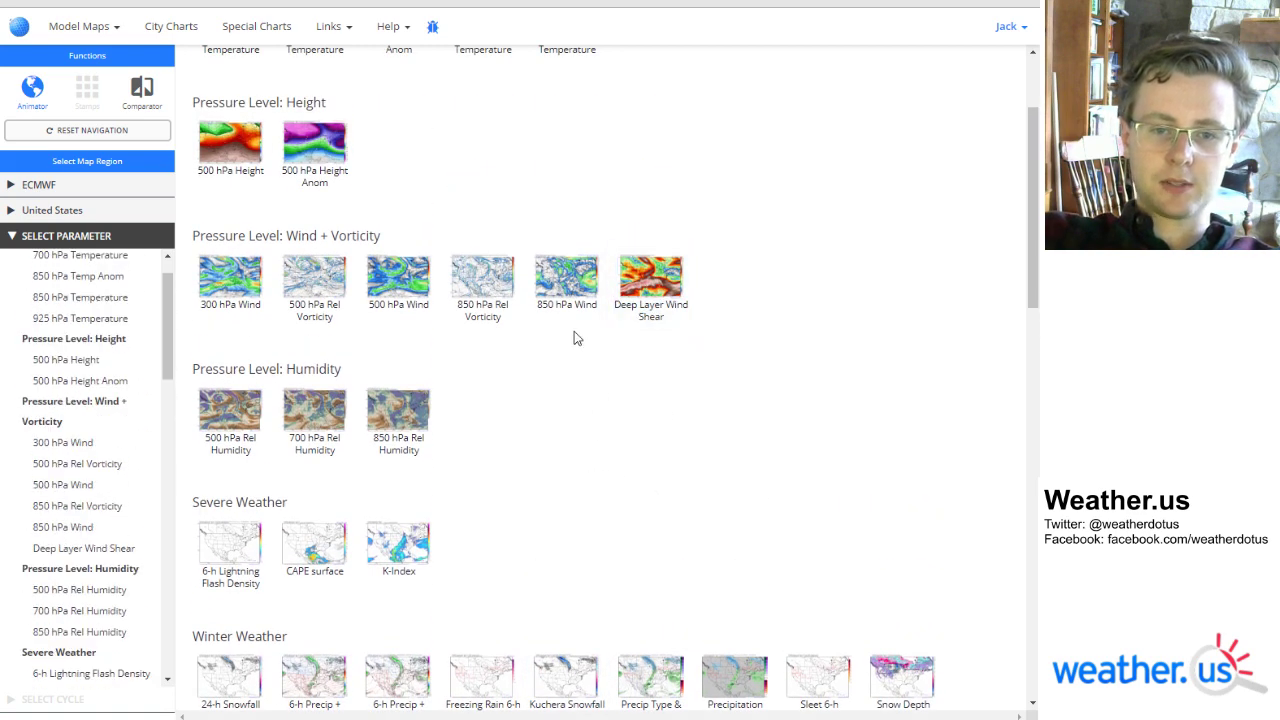
{"action": "left_click", "coordinate": [333, 279]}
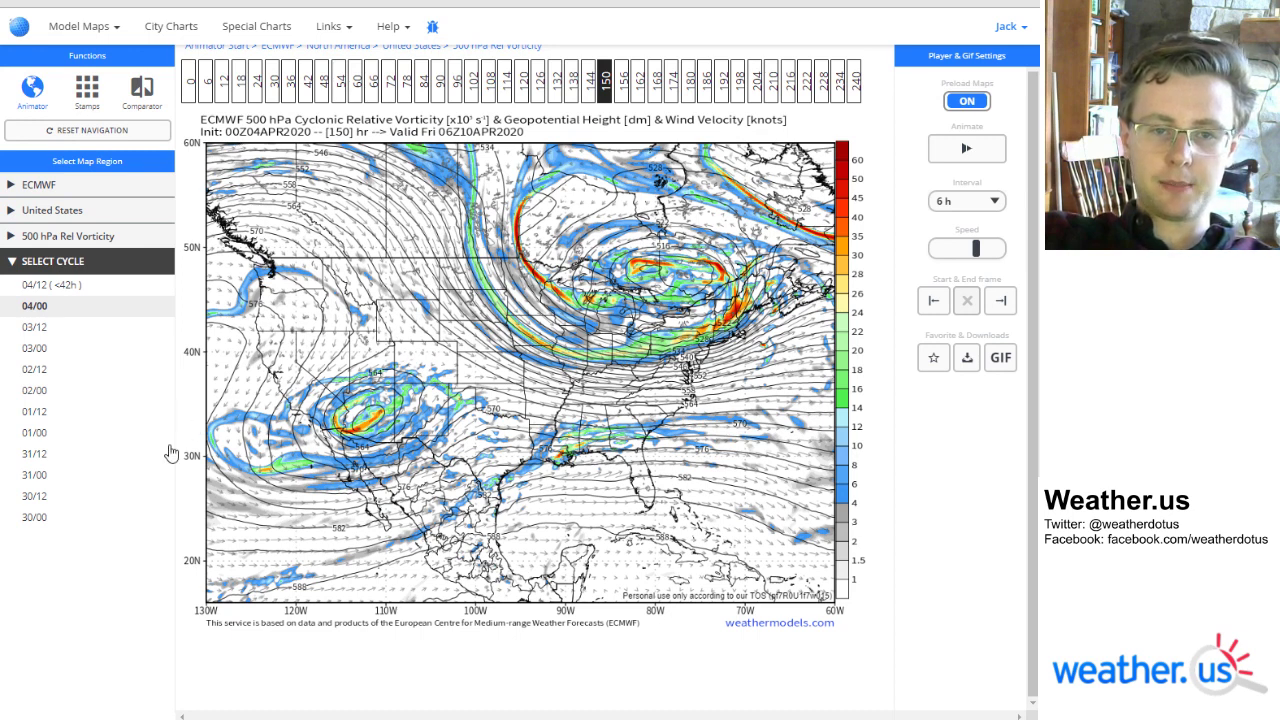
Step: Switch to the 03/12 run, view forecast hours 132, 126 and 138, then return to parameter selection
{"action": "left_click", "coordinate": [38, 329]}
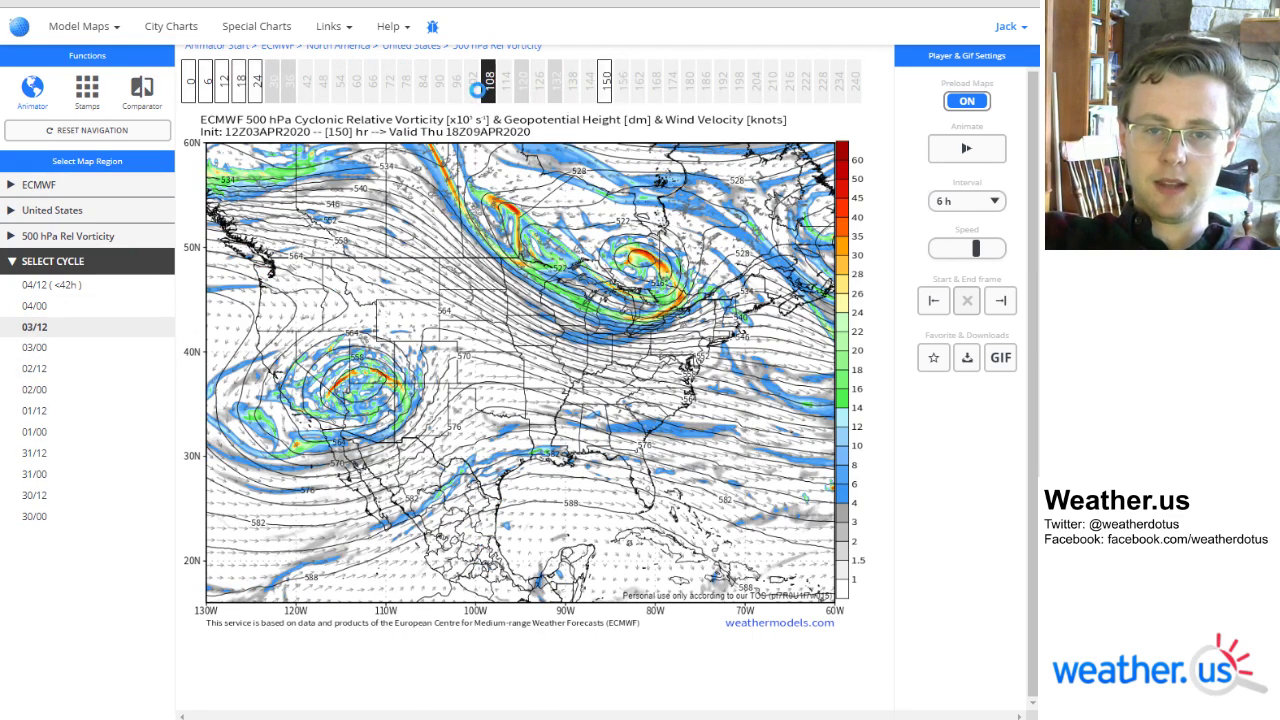
{"action": "left_click", "coordinate": [555, 88]}
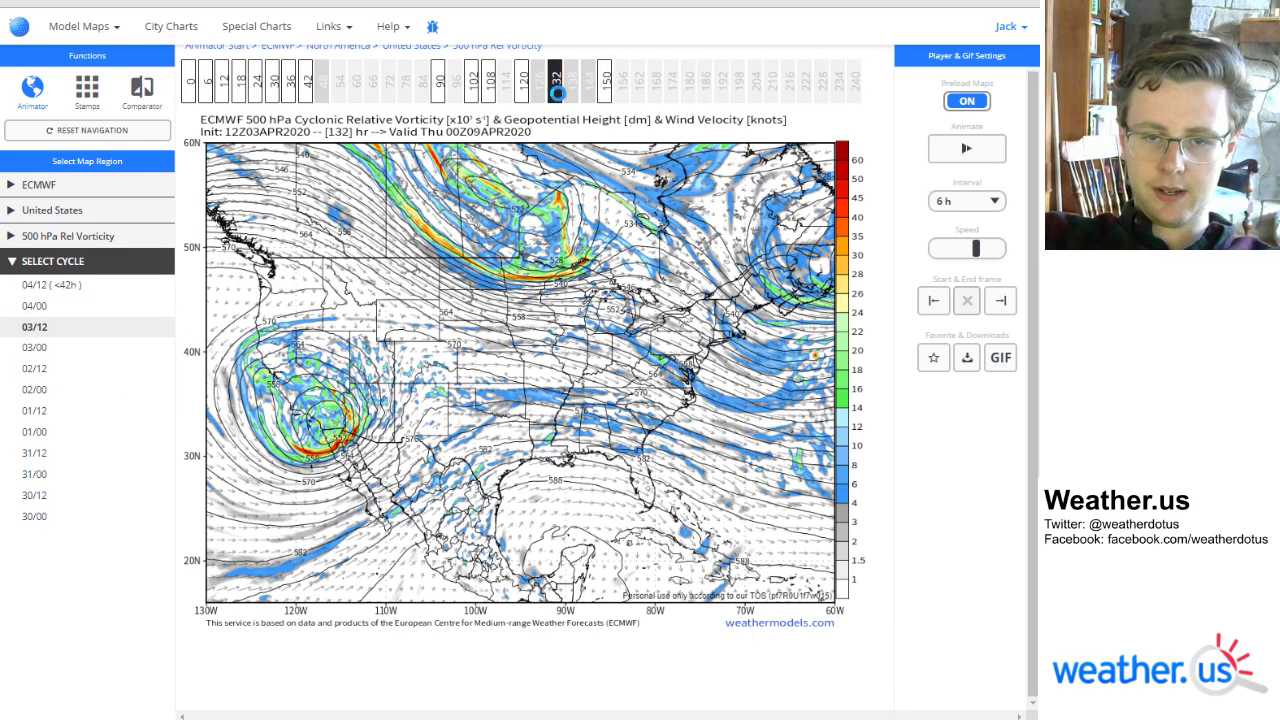
{"action": "left_click", "coordinate": [540, 86]}
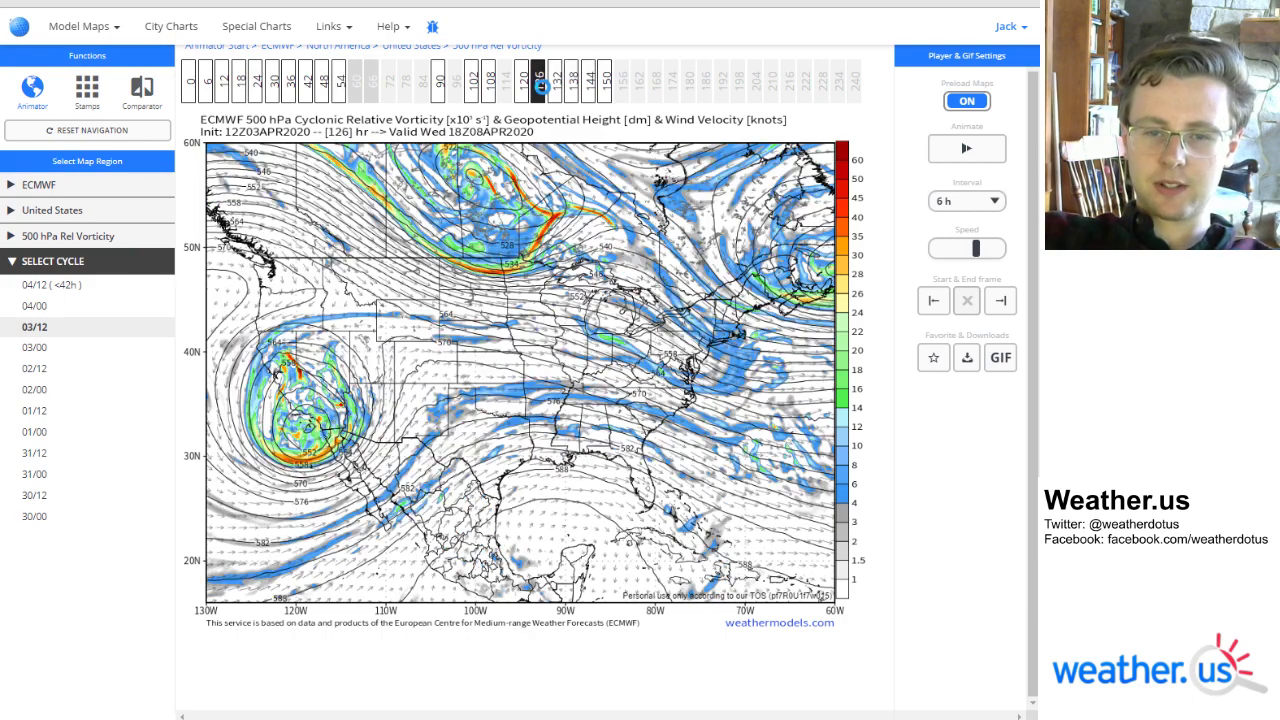
{"action": "left_click", "coordinate": [572, 86]}
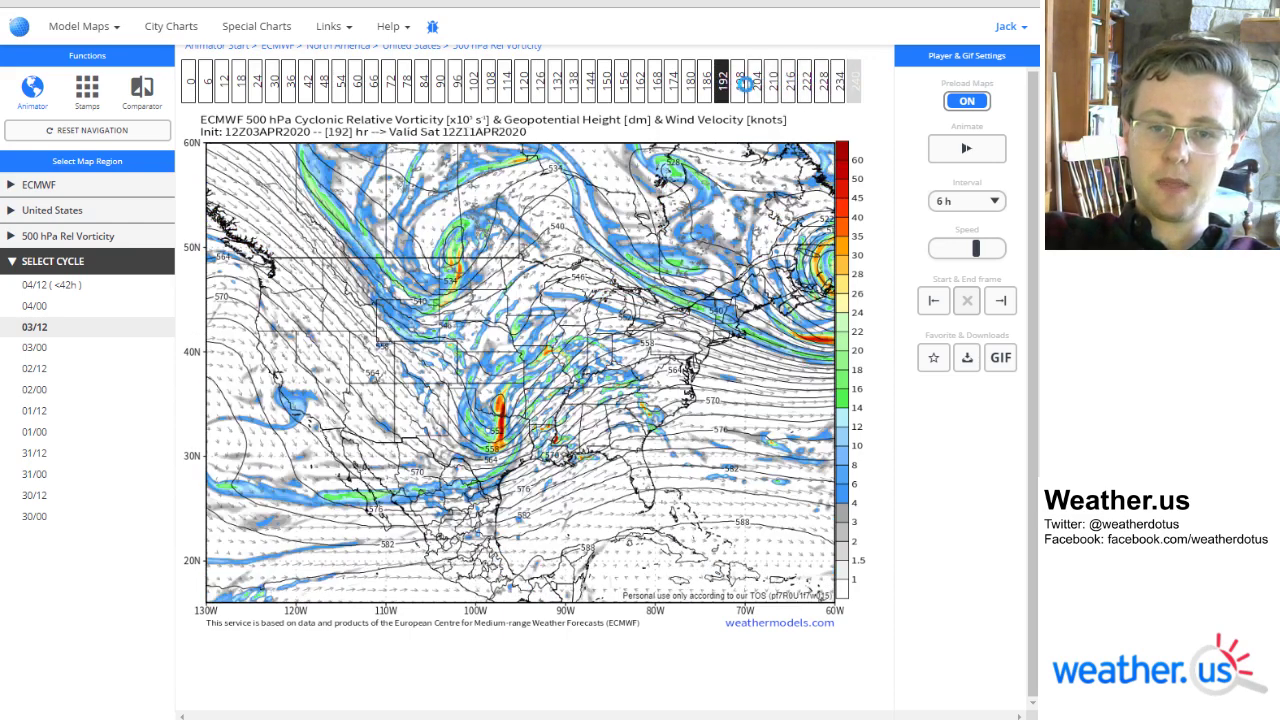
{"action": "left_click", "coordinate": [62, 238]}
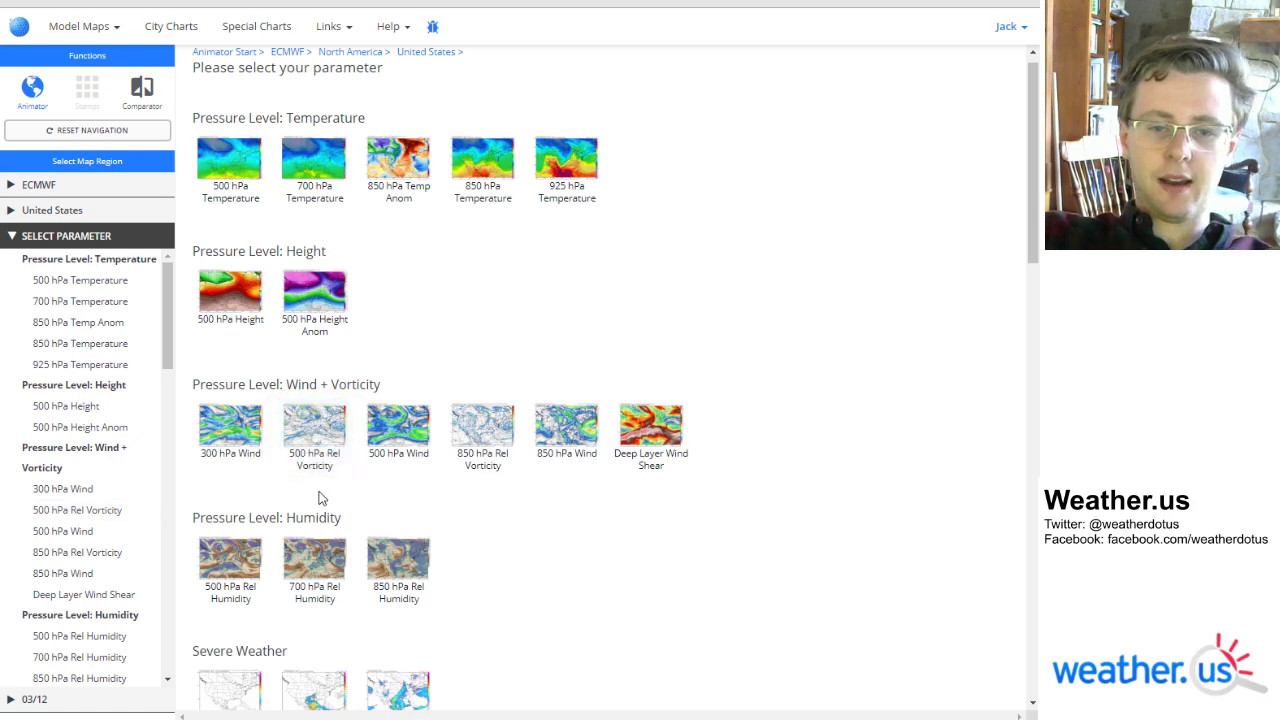
Step: Show 850 hPa Wind at hours 30, 36 and 42, then reset the animator navigation
{"action": "left_click", "coordinate": [563, 455]}
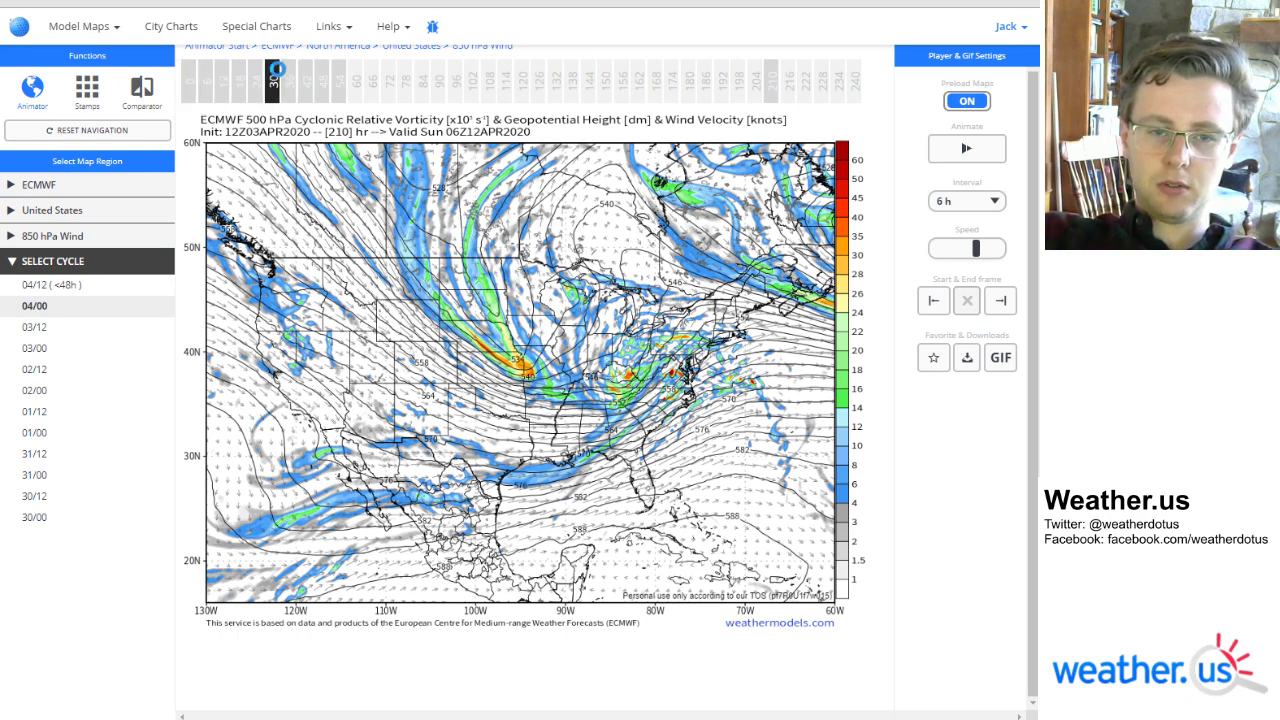
{"action": "left_click", "coordinate": [273, 90]}
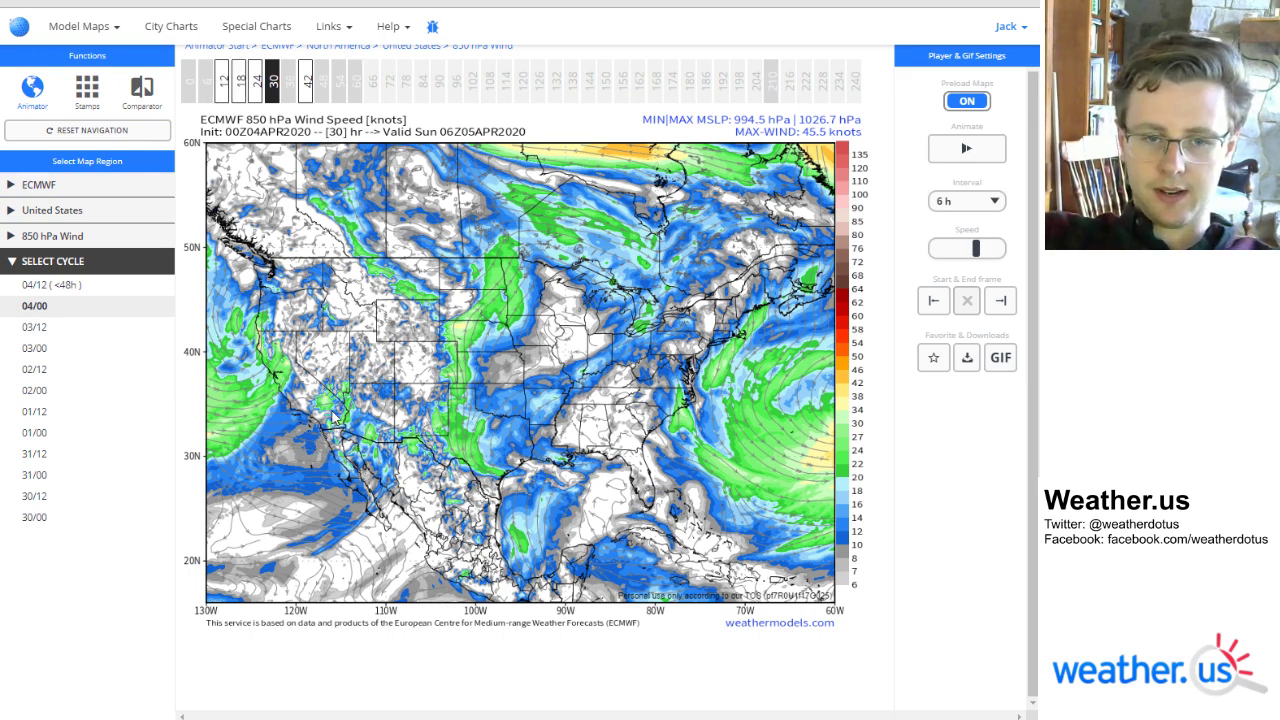
{"action": "left_click", "coordinate": [290, 70]}
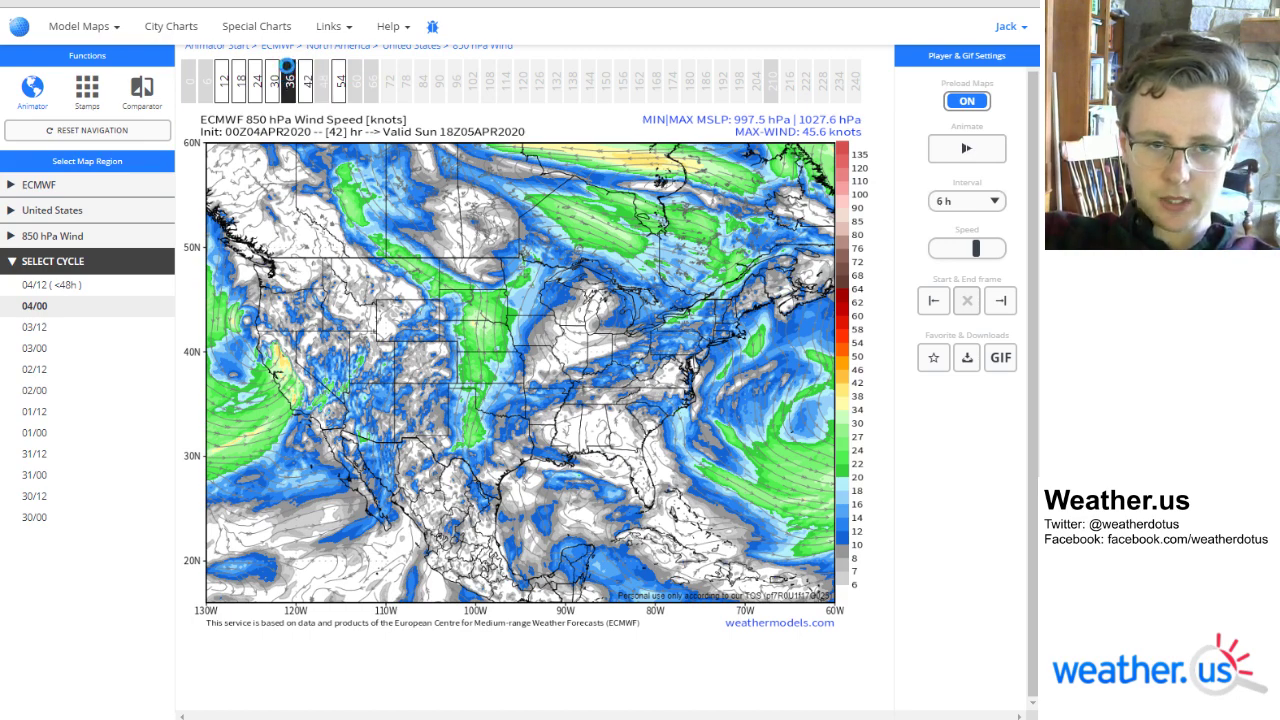
{"action": "left_click", "coordinate": [301, 72]}
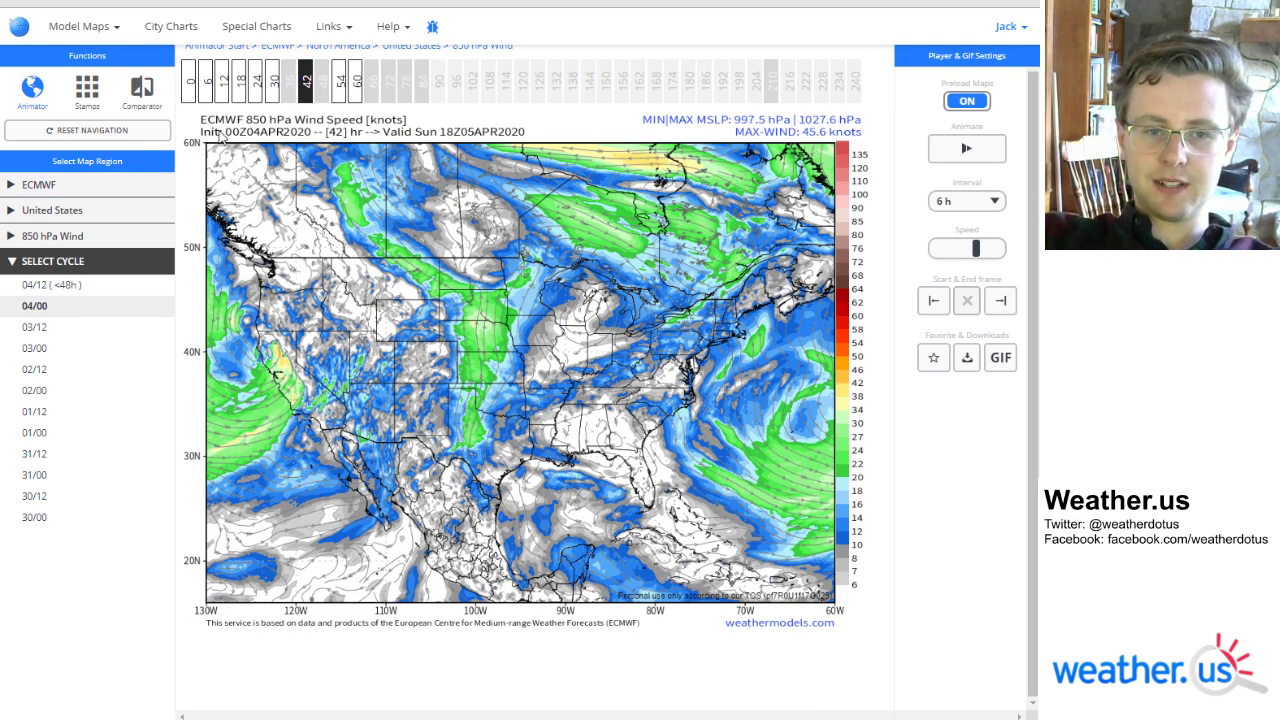
{"action": "left_click", "coordinate": [109, 131]}
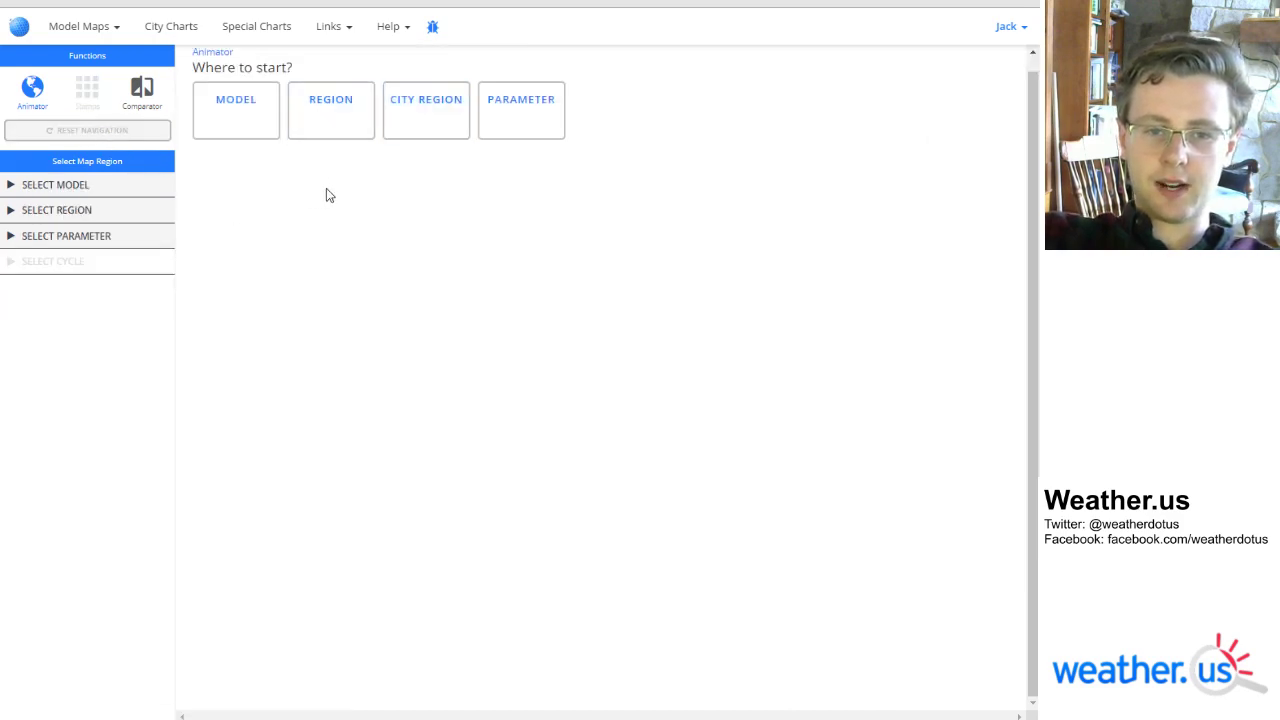
Step: Pick North America and 850 hPa Temperature, then reset the selections
{"action": "left_click", "coordinate": [342, 126]}
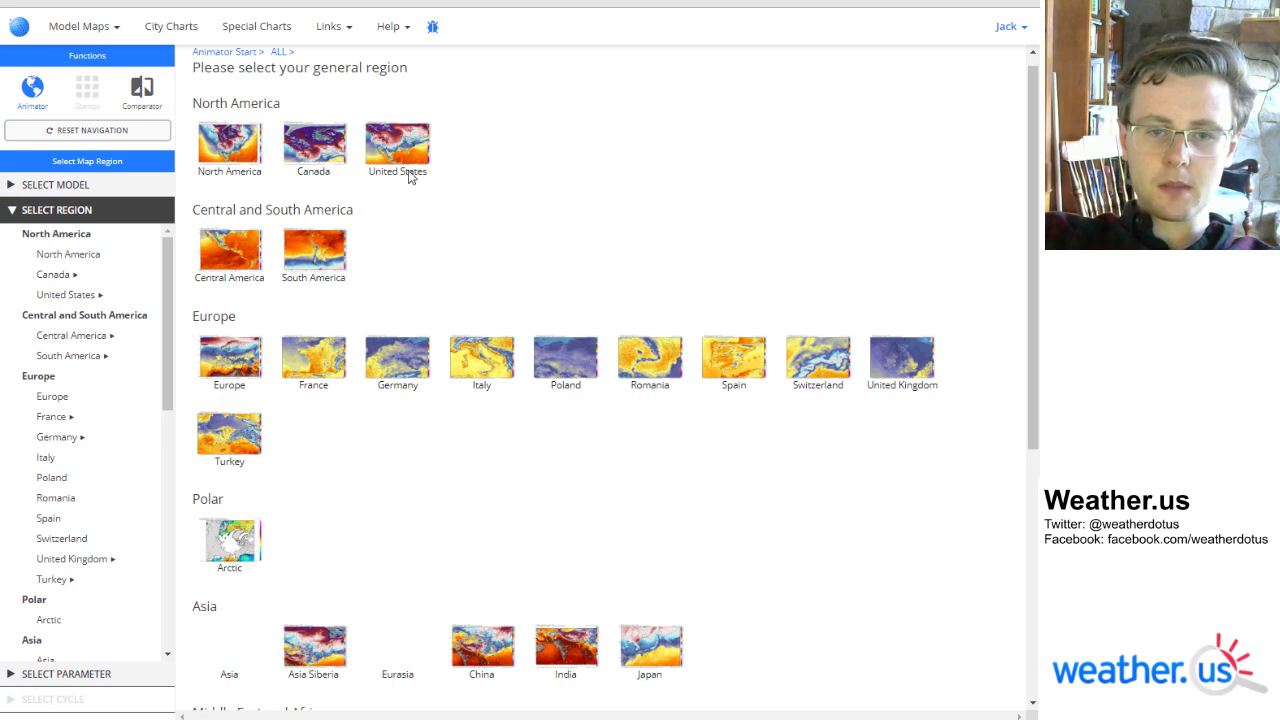
{"action": "left_click", "coordinate": [229, 146]}
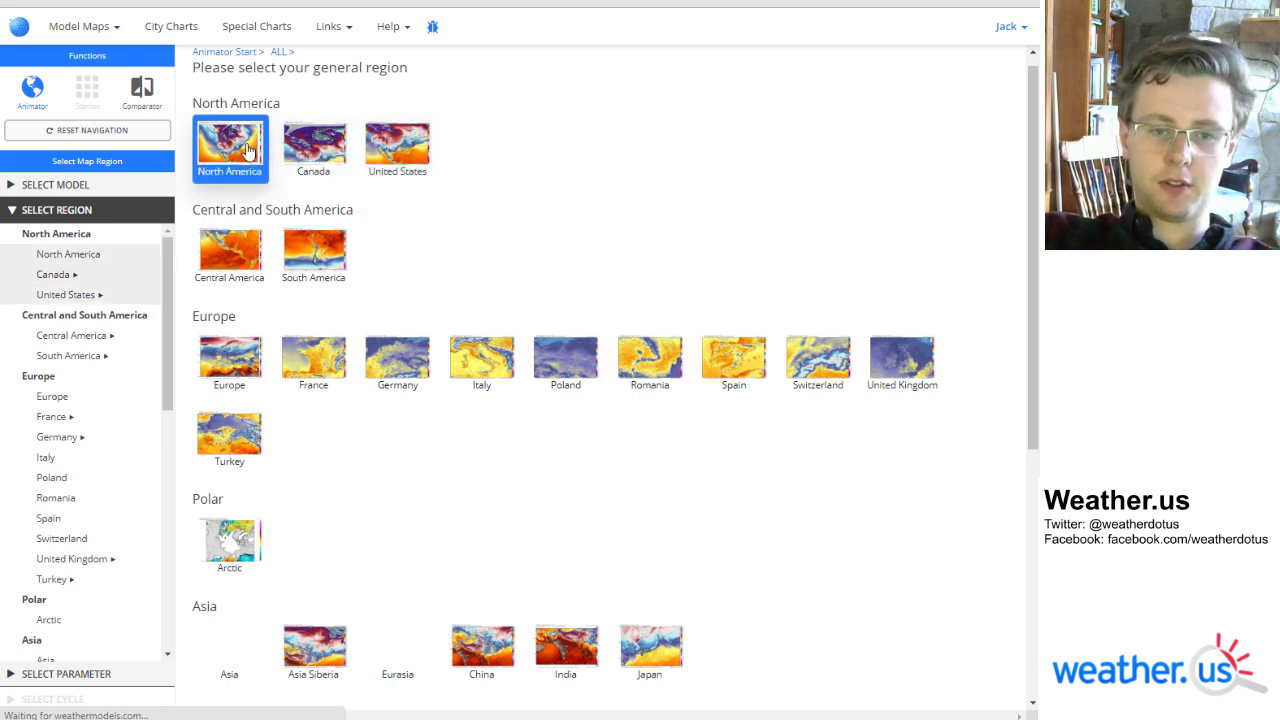
{"action": "left_click", "coordinate": [398, 160]}
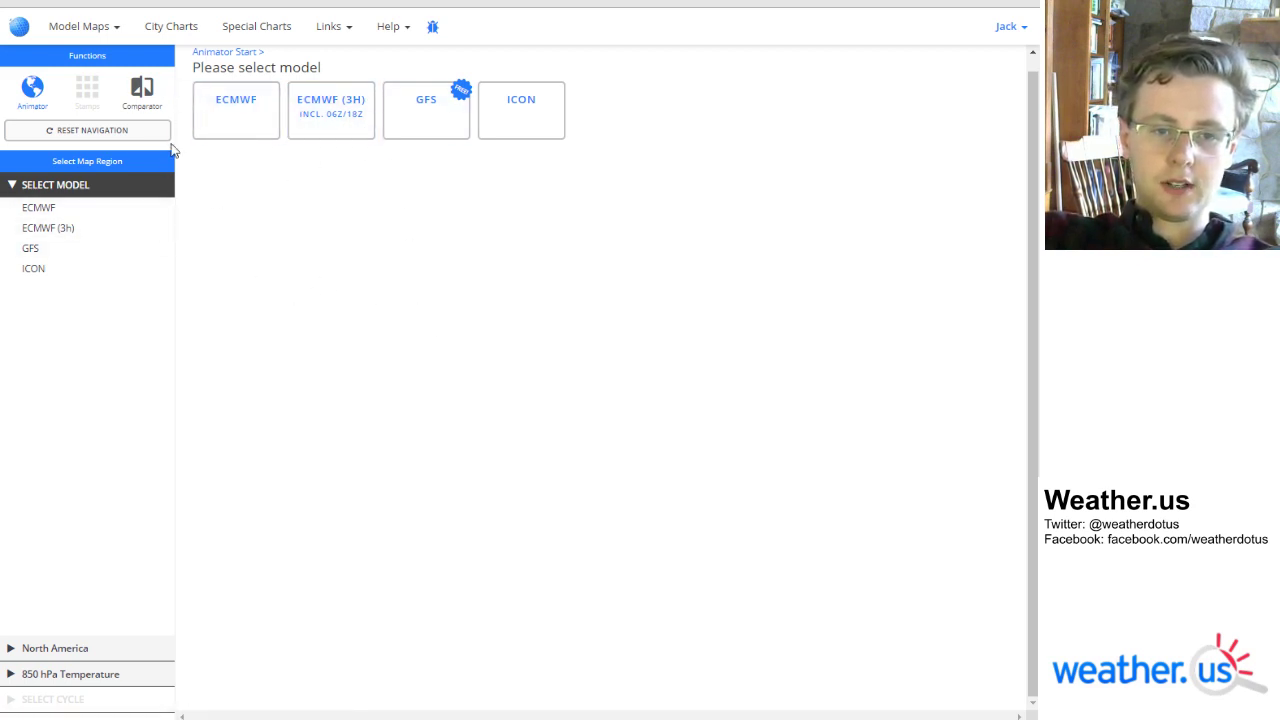
{"action": "left_click", "coordinate": [95, 134]}
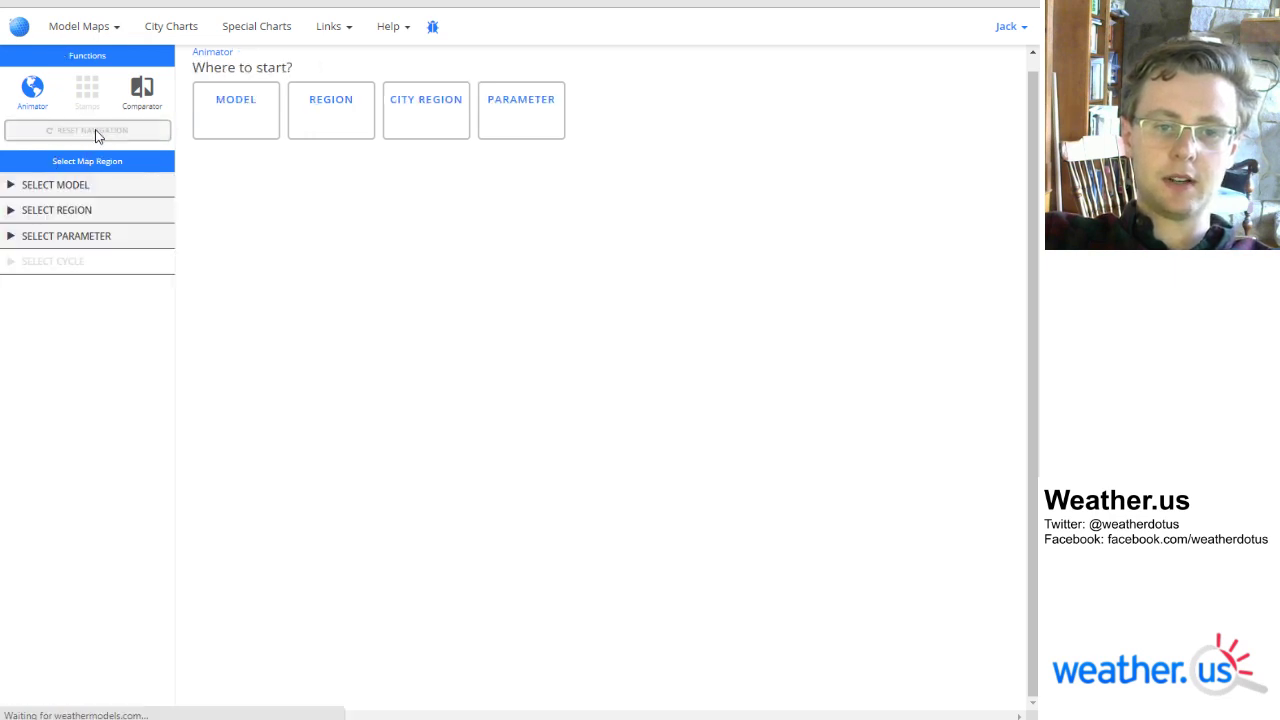
Step: Choose North America and 850 hPa Temperature again, reaching the model selection page
{"action": "left_click", "coordinate": [314, 116]}
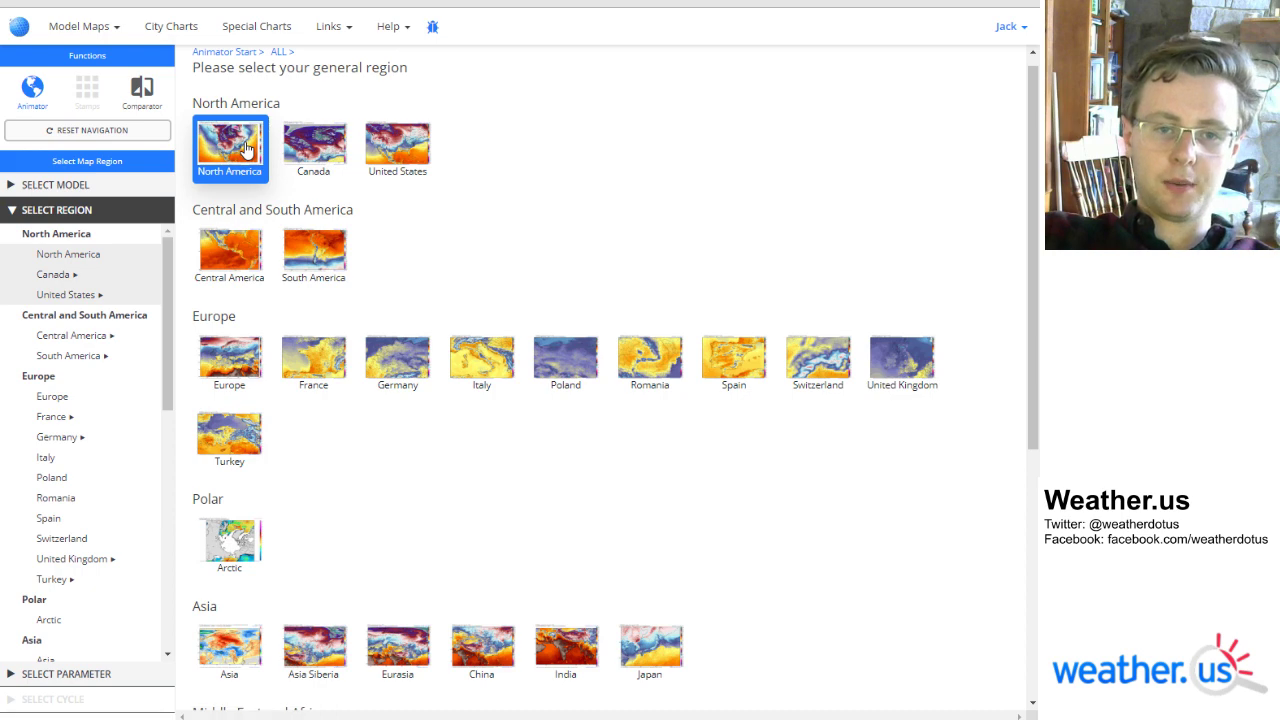
{"action": "left_click", "coordinate": [246, 148]}
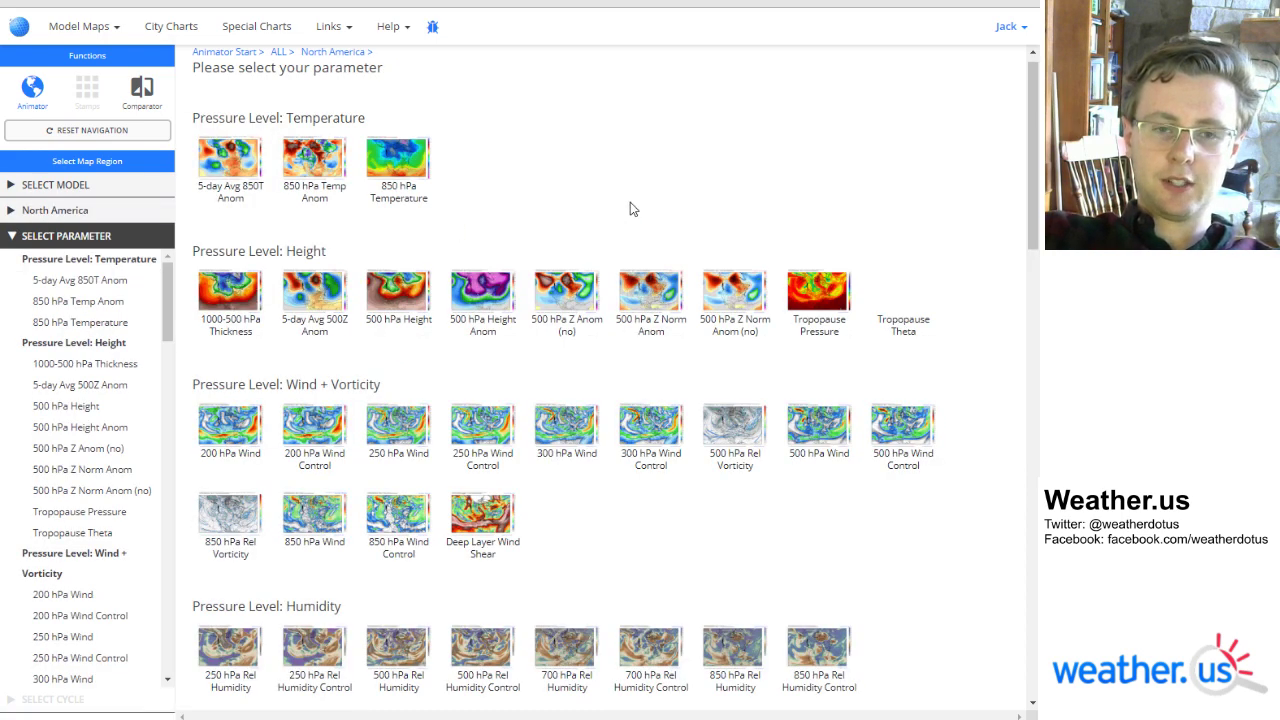
{"action": "left_click", "coordinate": [403, 156]}
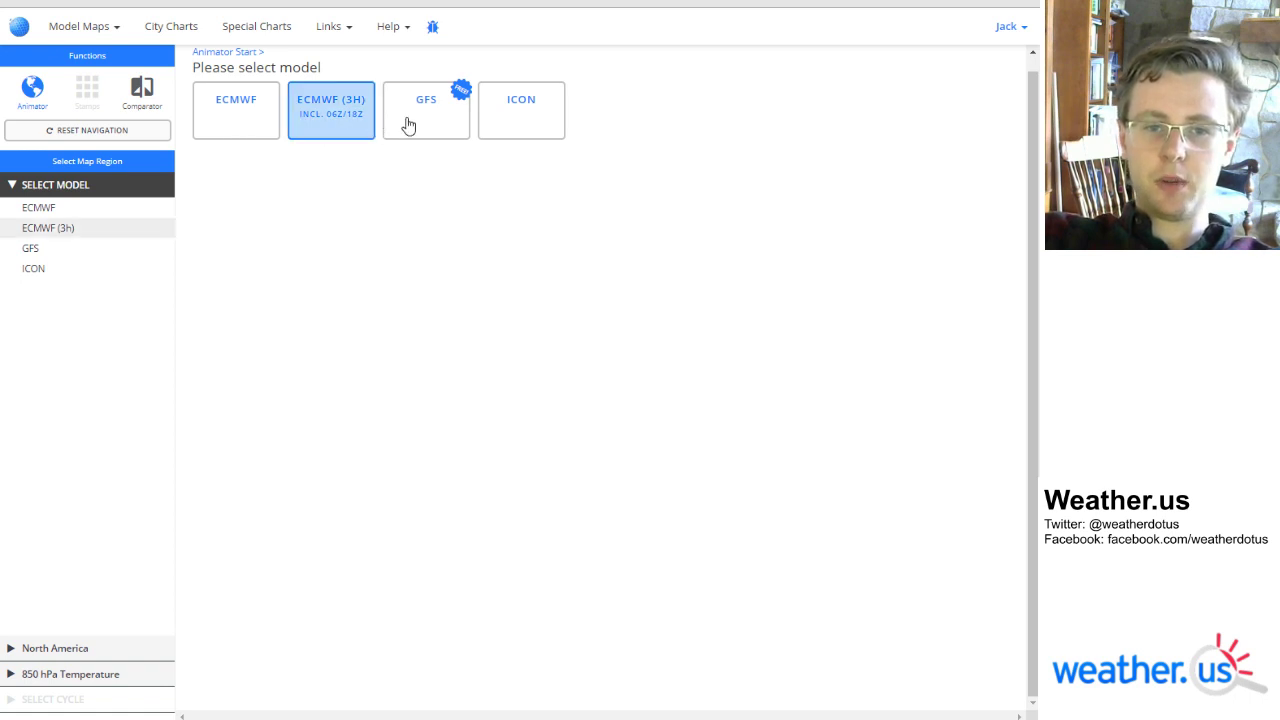
{"action": "left_click", "coordinate": [520, 116]}
{"action": "left_click", "coordinate": [440, 120]}
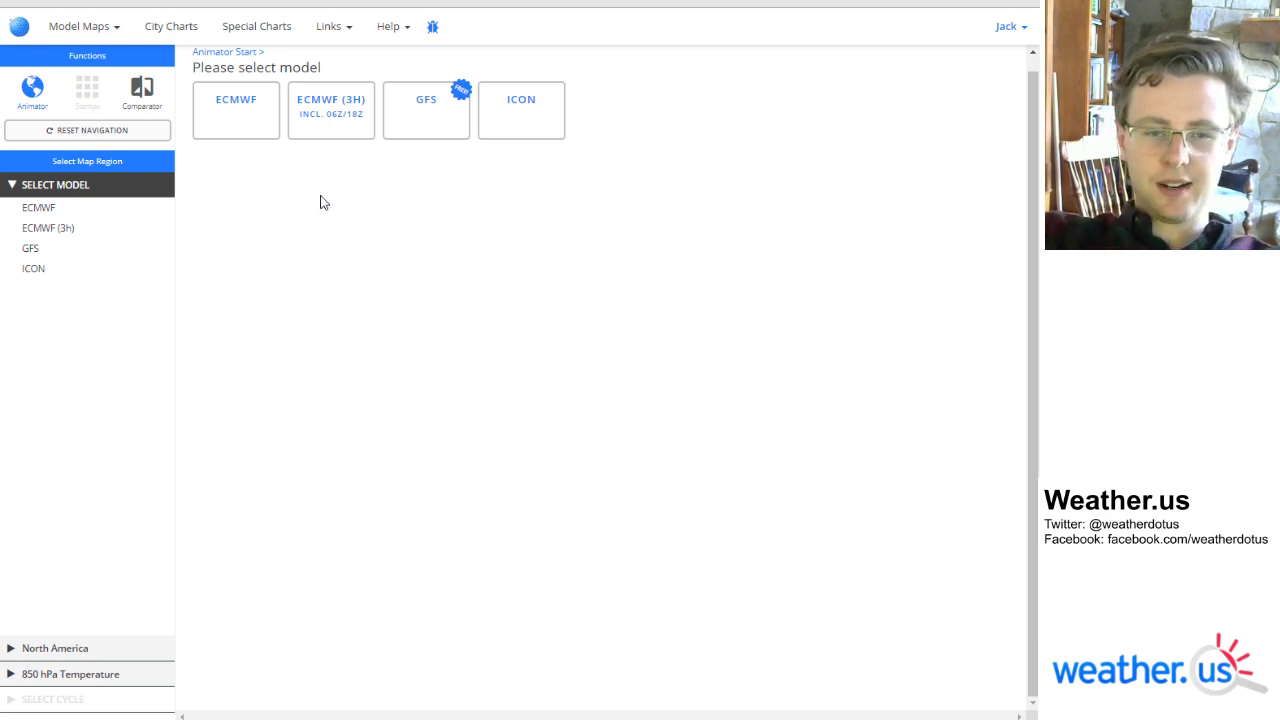
Step: Load the ECMWF 850 hPa Temperature map, try the Comparator, then return and animate it
{"action": "left_click", "coordinate": [238, 135]}
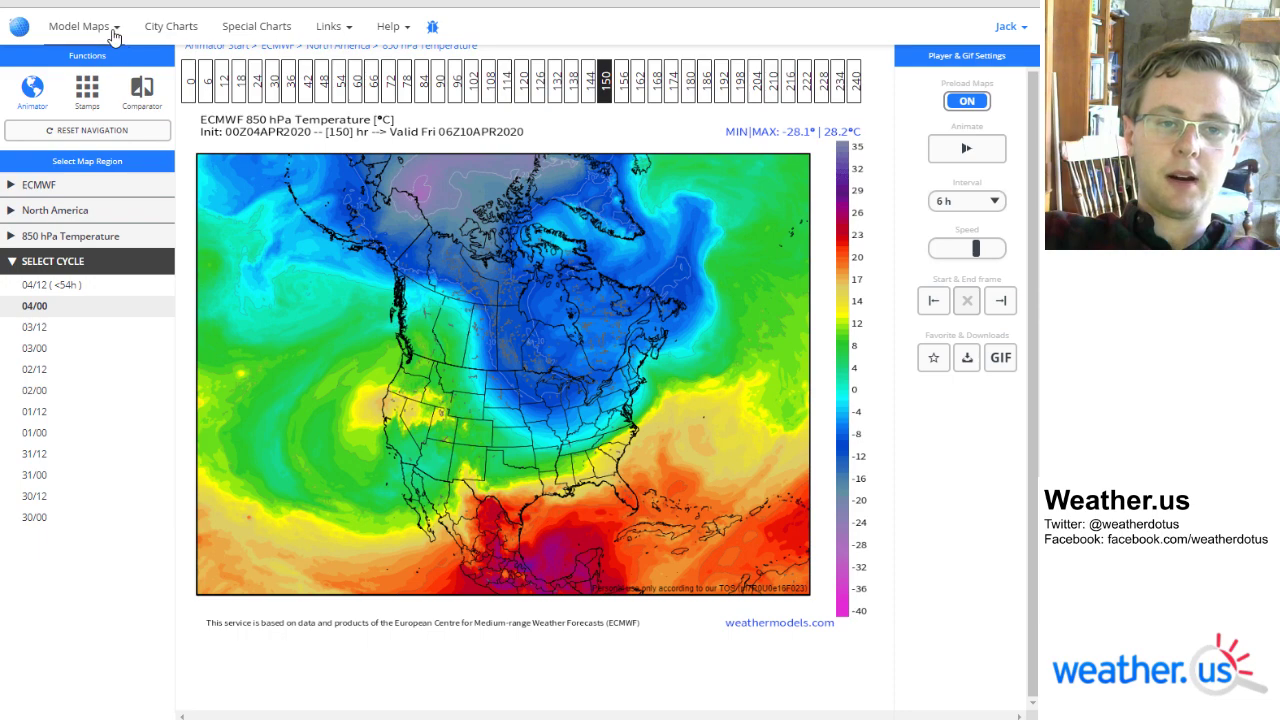
{"action": "left_click", "coordinate": [140, 95]}
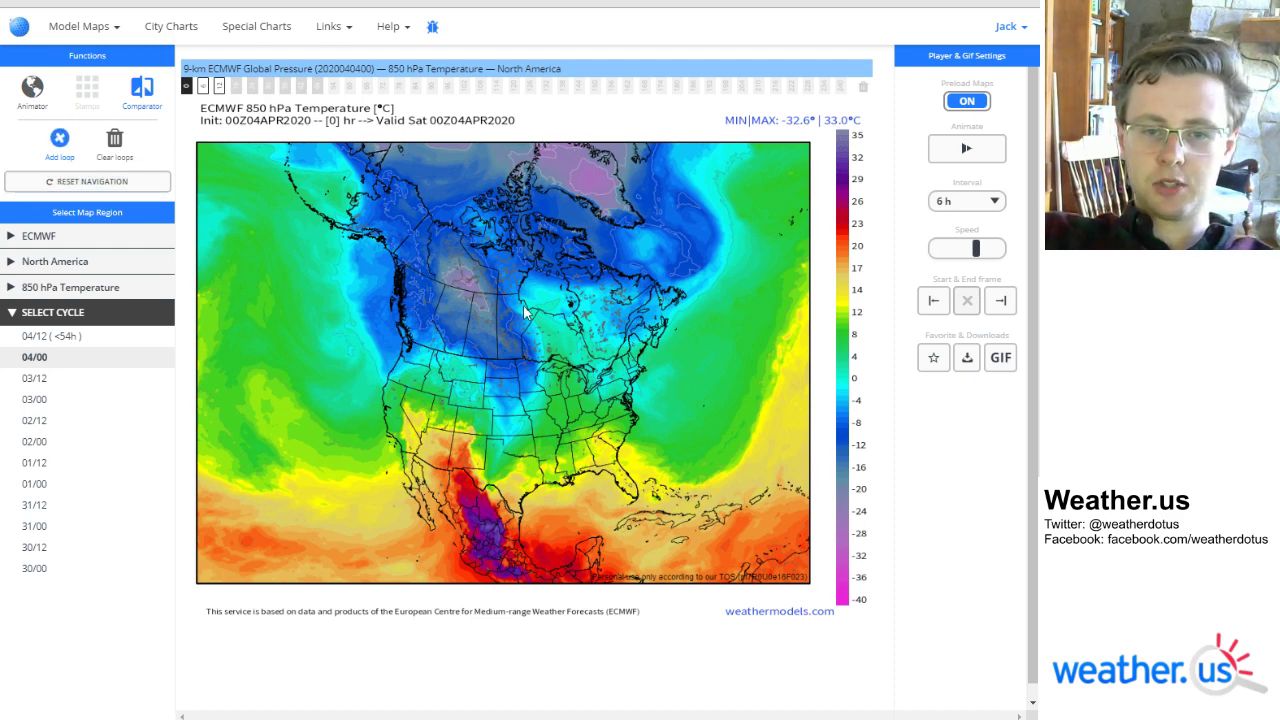
{"action": "left_click", "coordinate": [35, 118]}
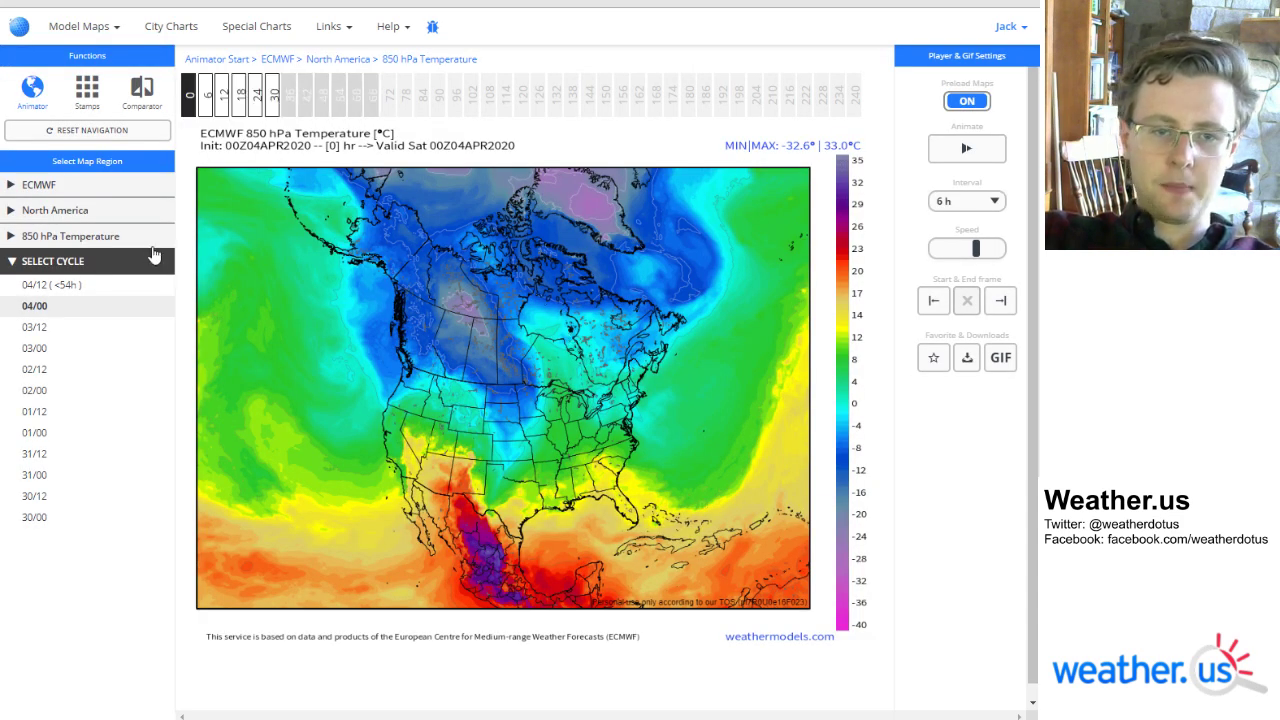
{"action": "left_click", "coordinate": [972, 150]}
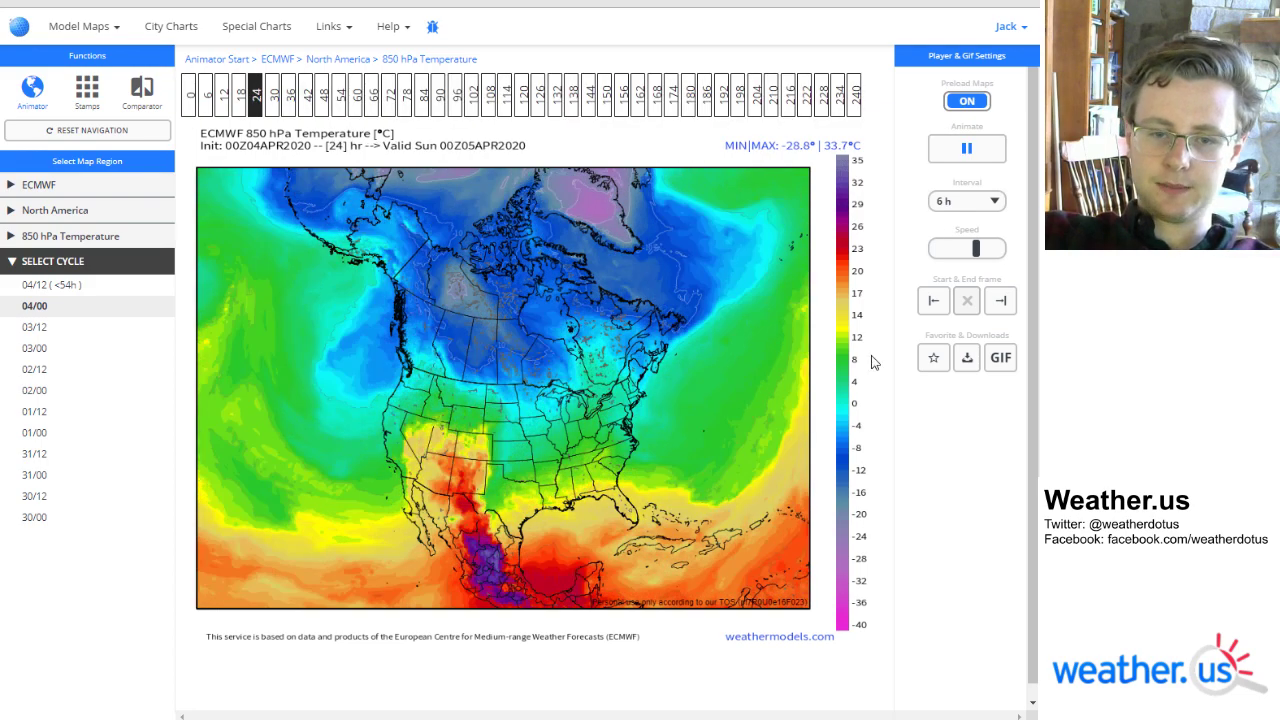